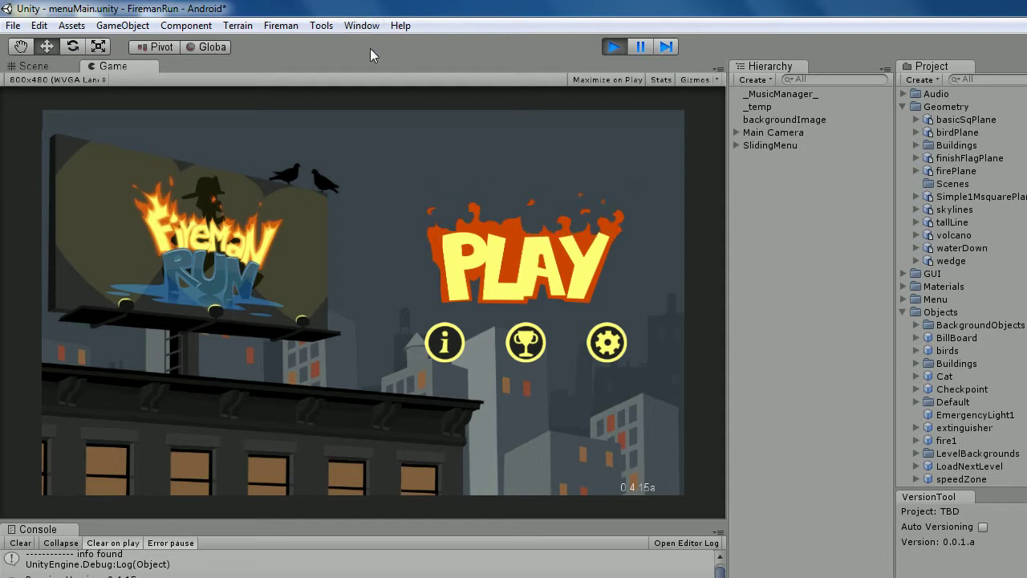
- Start the game and load level 9 from the Lower Town map
click(465, 244)
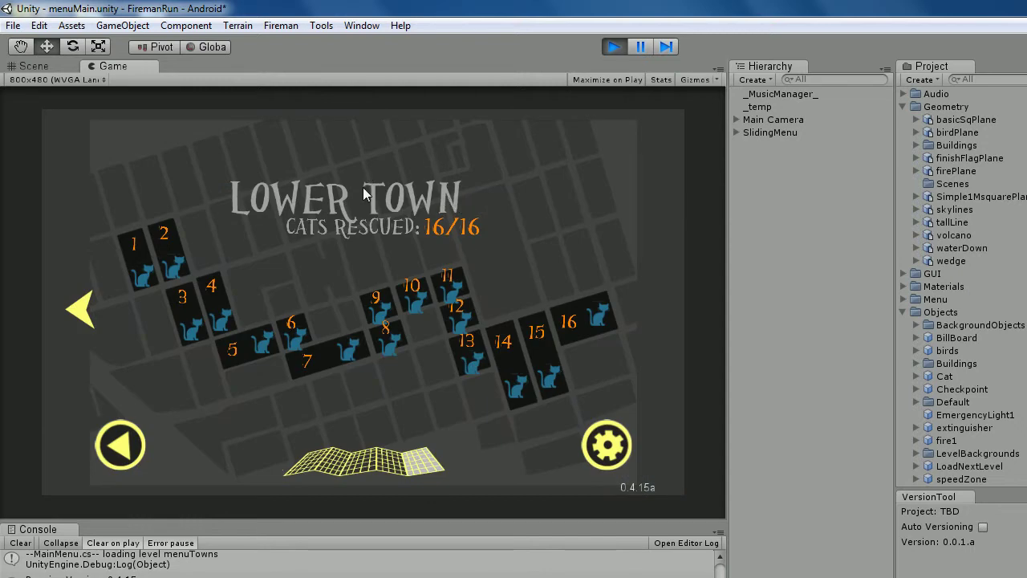
click(374, 304)
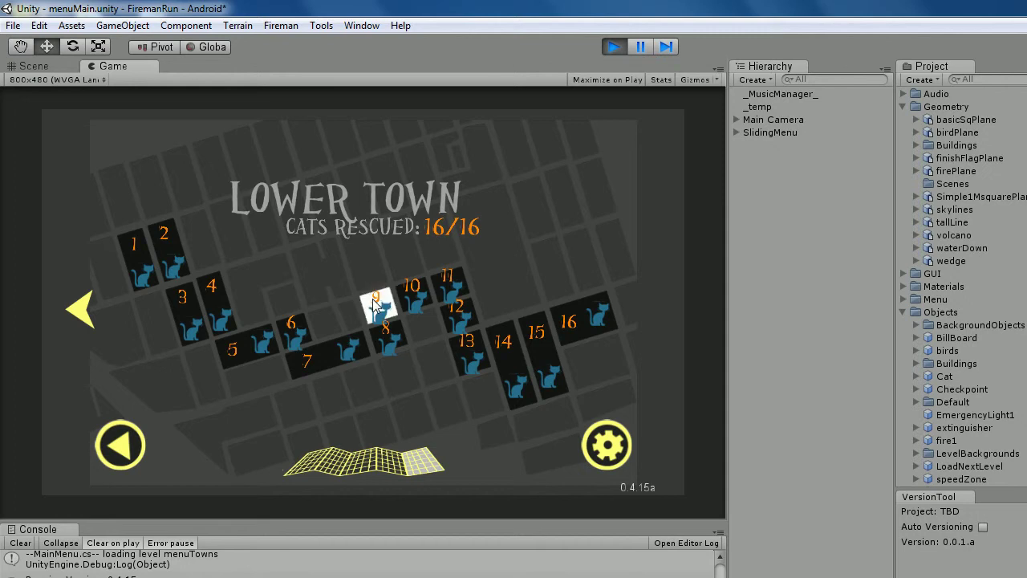
click(374, 303)
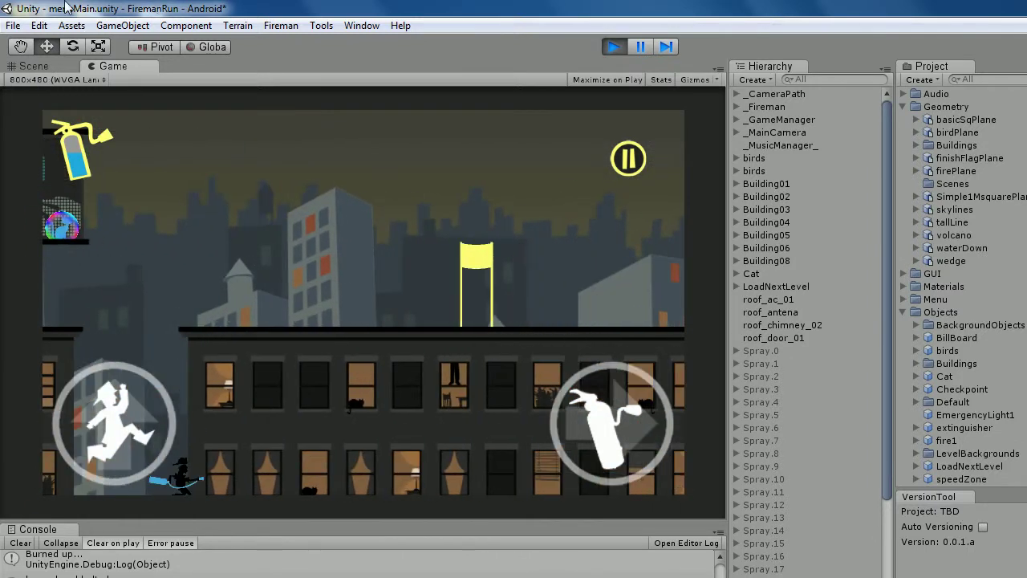
- Stop the game, open the t5level9 scene from Town5, and zoom in the Scene view
key(ctrl+p)
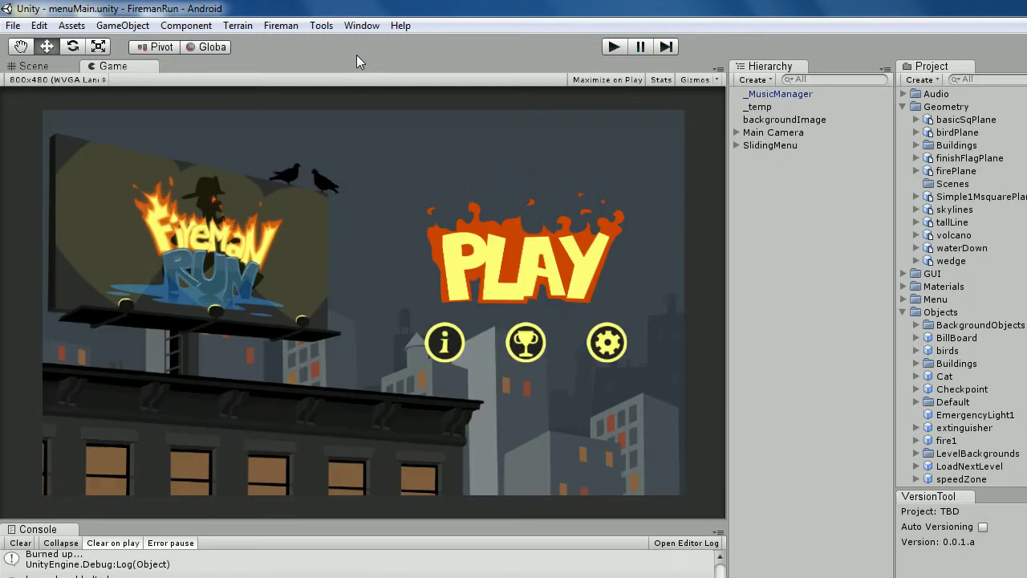
scroll(963, 241, down, 15)
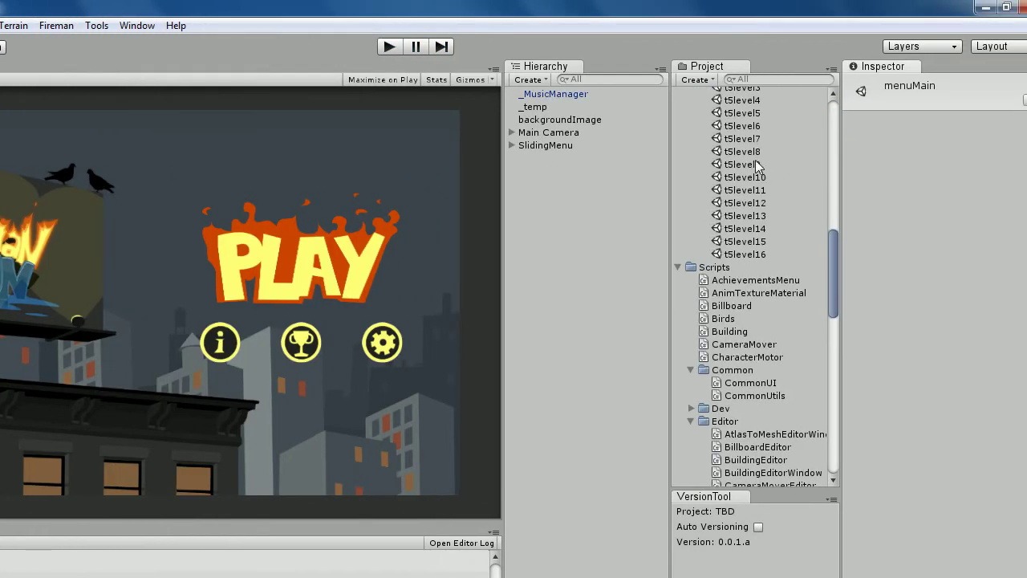
double_click(742, 165)
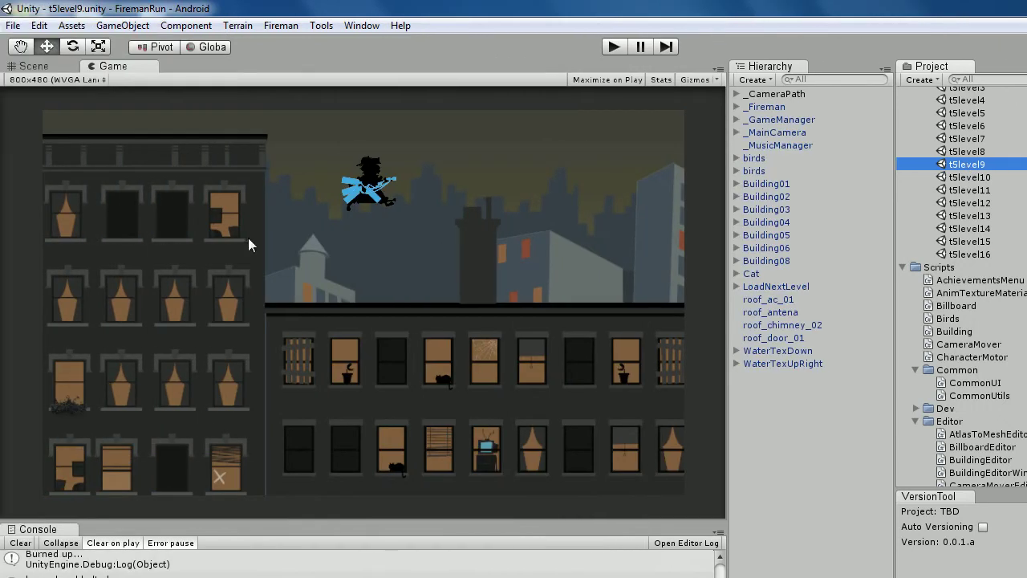
click(37, 67)
scroll(395, 271, up, 5)
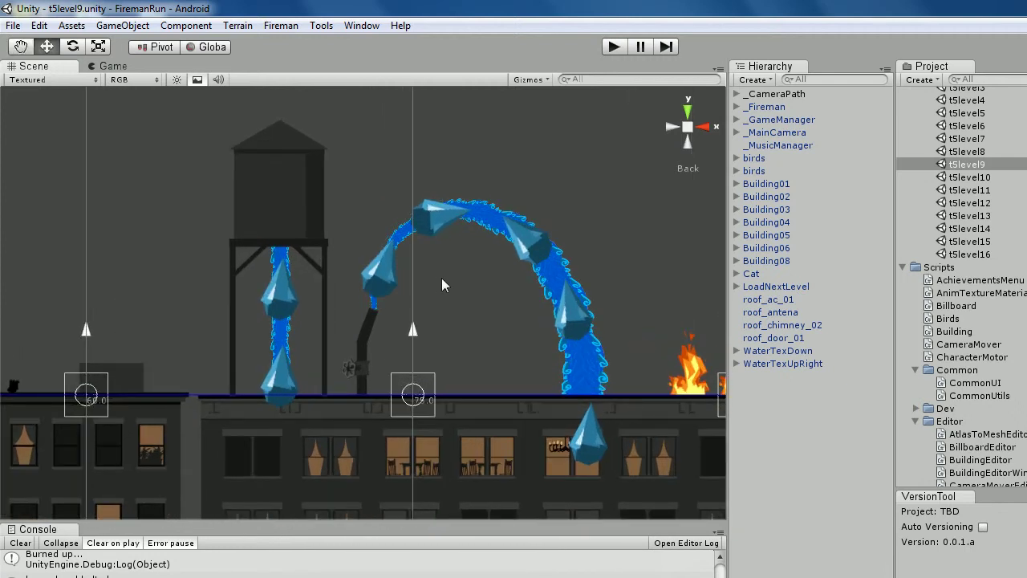
- Select the WaterTexUpRight arc, then its texPlanes waterSpray1 mesh using mWaterDown
middle_drag(442, 284, 426, 282)
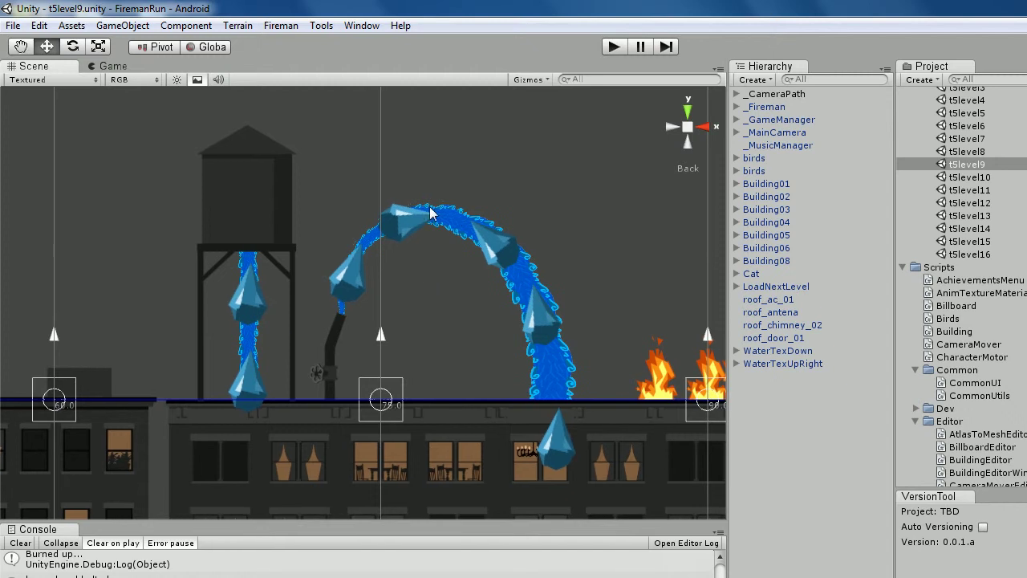
click(454, 223)
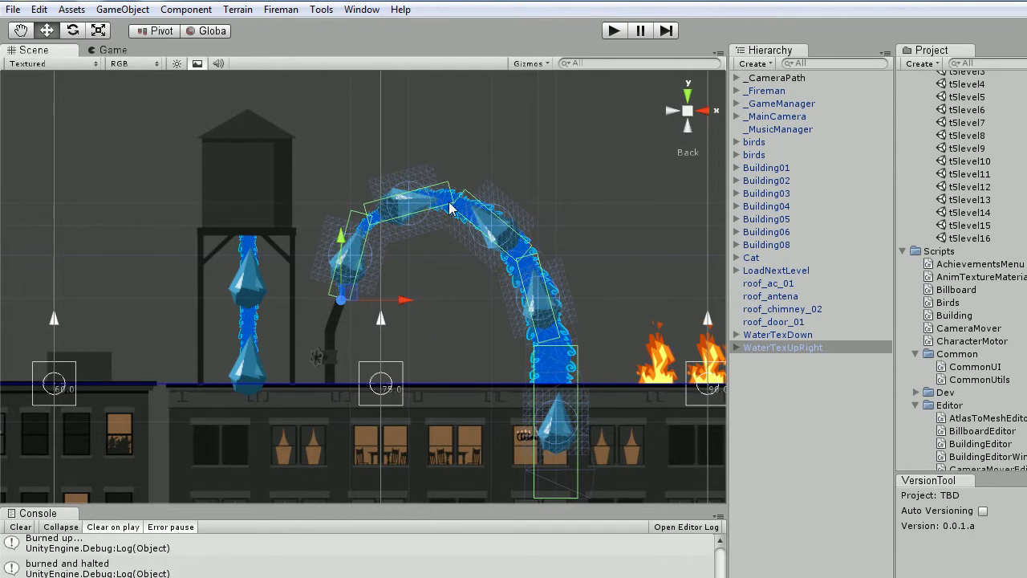
click(456, 195)
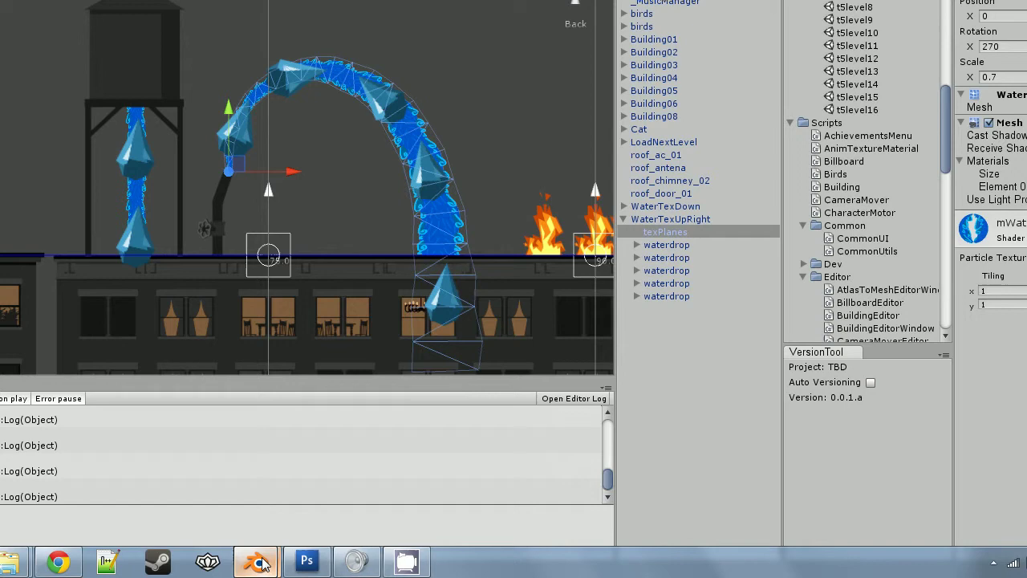
mouse_move(257, 562)
click(344, 428)
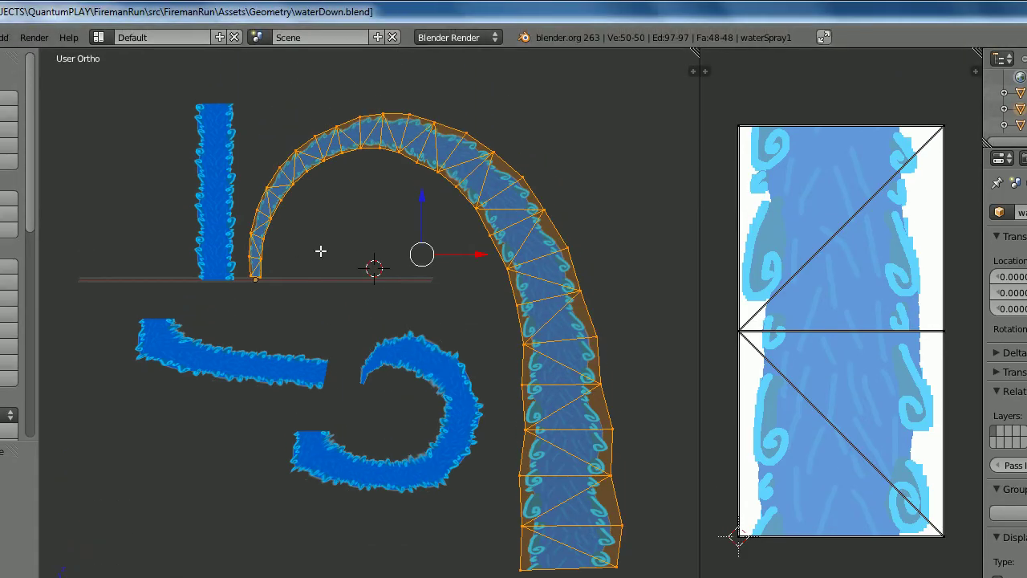
key(Tab)
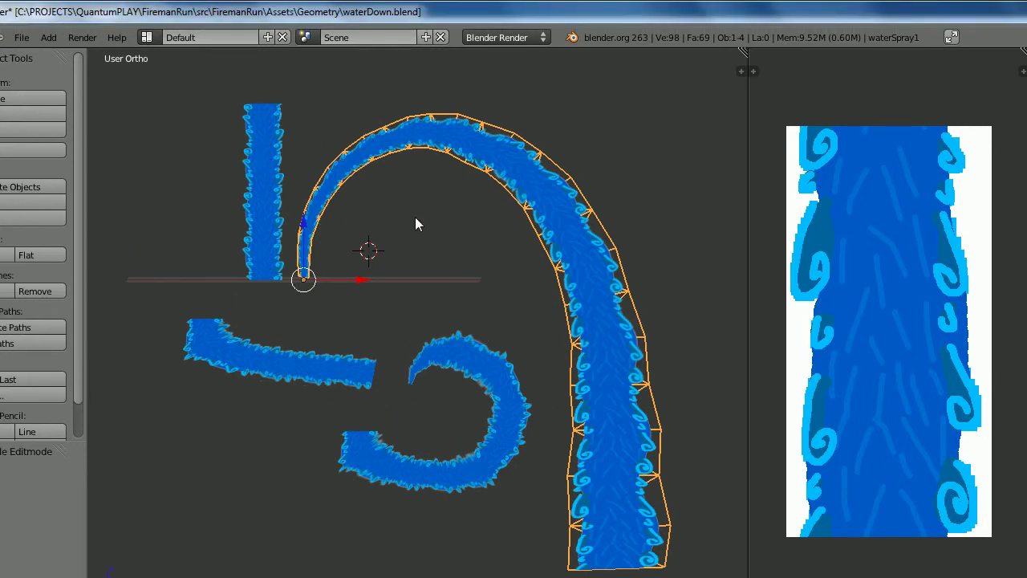
key(Tab)
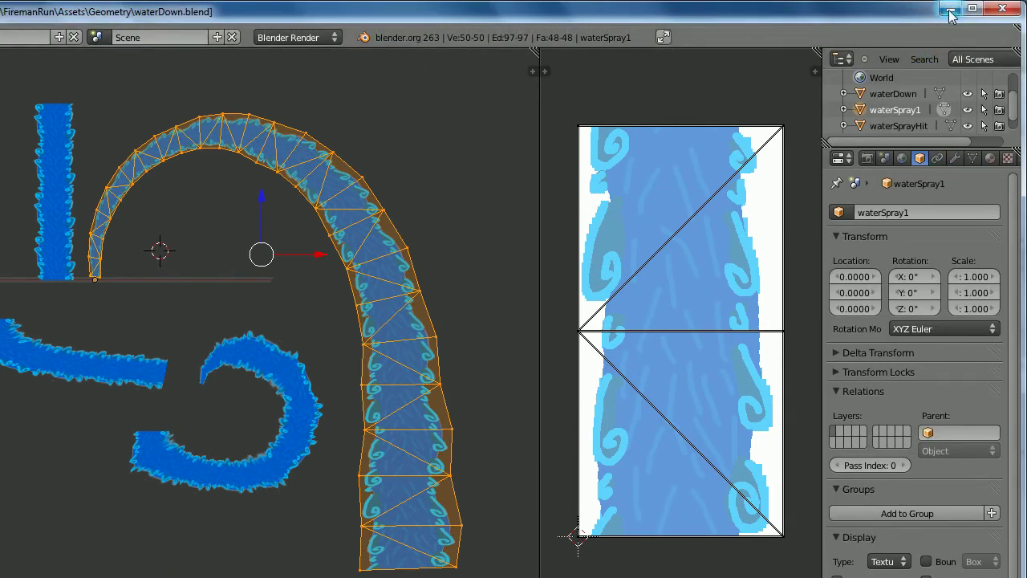
click(949, 14)
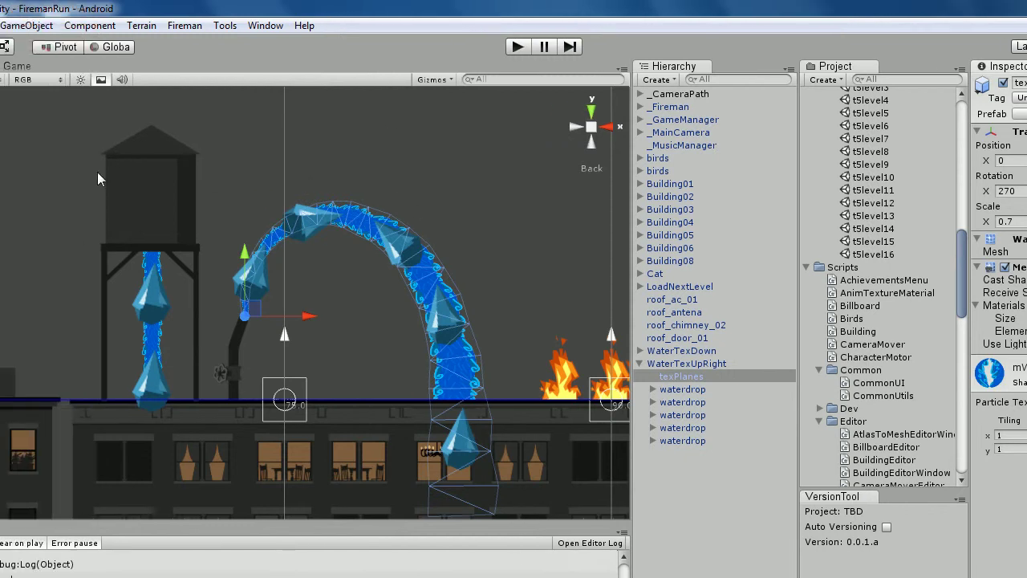
- Delete WaterTexUpRight and place a WaterSprayer prefab at the chimney pipe
click(703, 365)
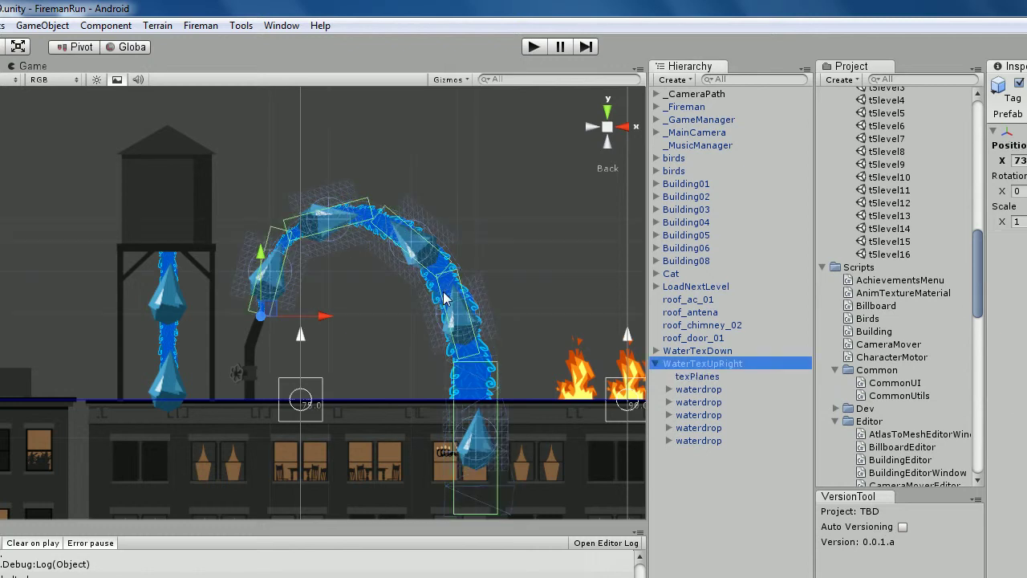
key(Delete)
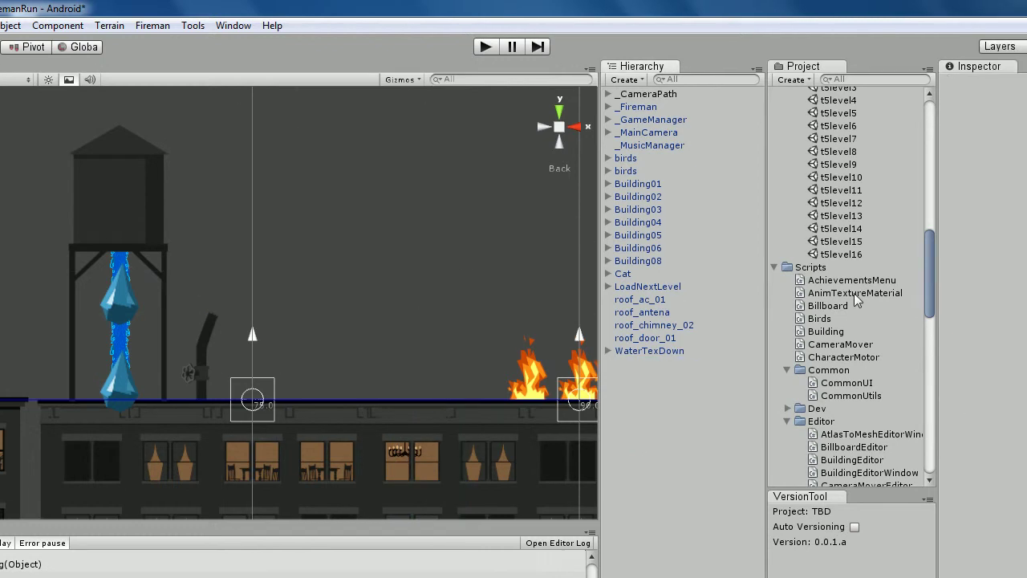
scroll(790, 297, up, 10)
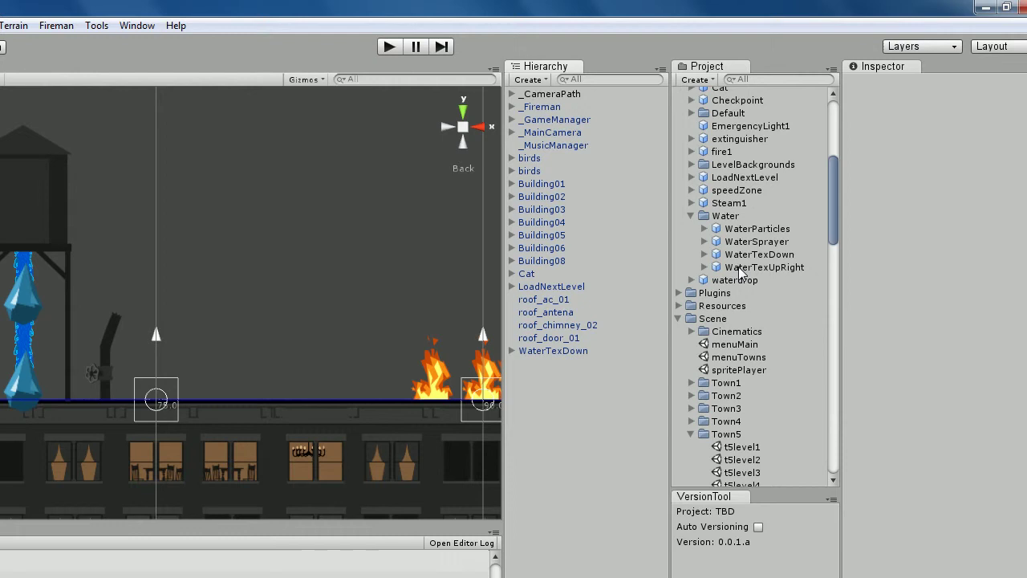
drag(735, 245, 116, 314)
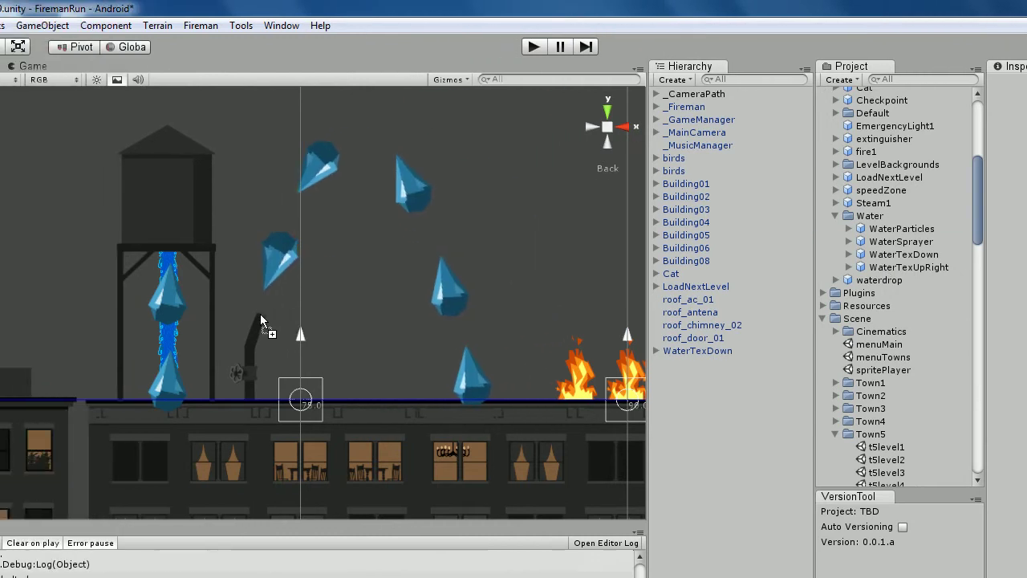
drag(260, 314, 261, 317)
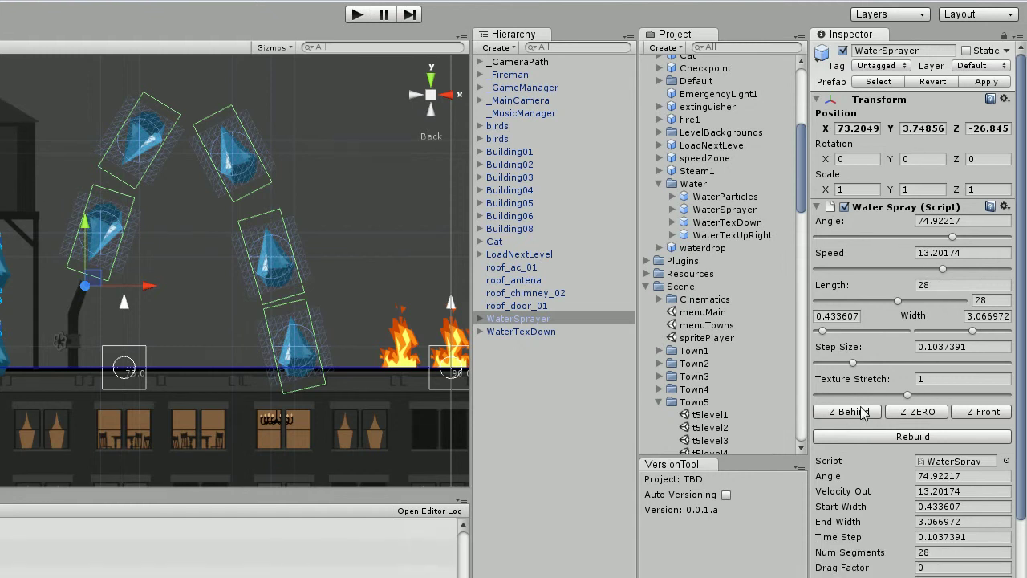
- Rebuild the arc behind the roof line at angle 71.92, speed 9.55, length 22, step 0.108
click(862, 411)
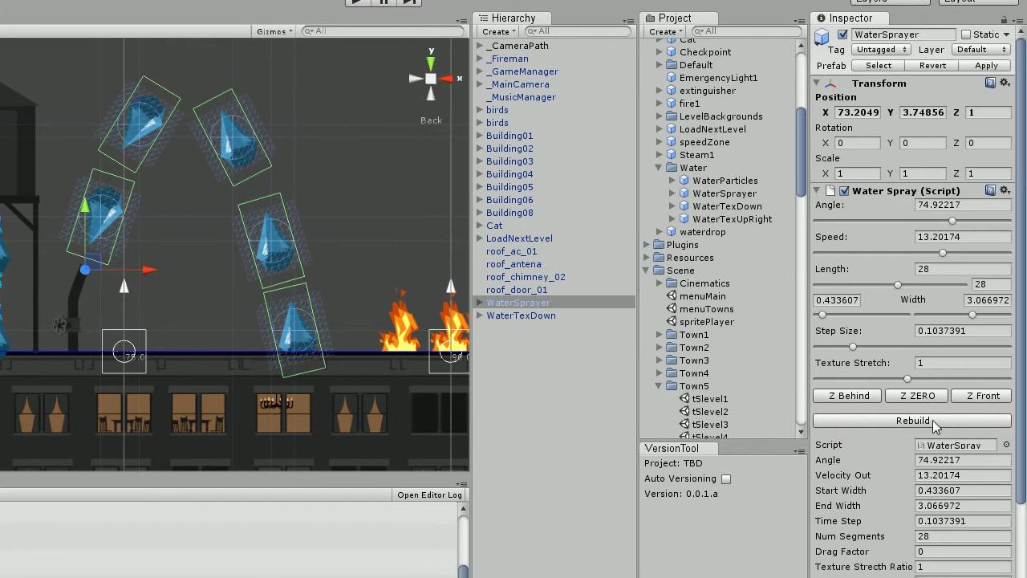
click(1026, 436)
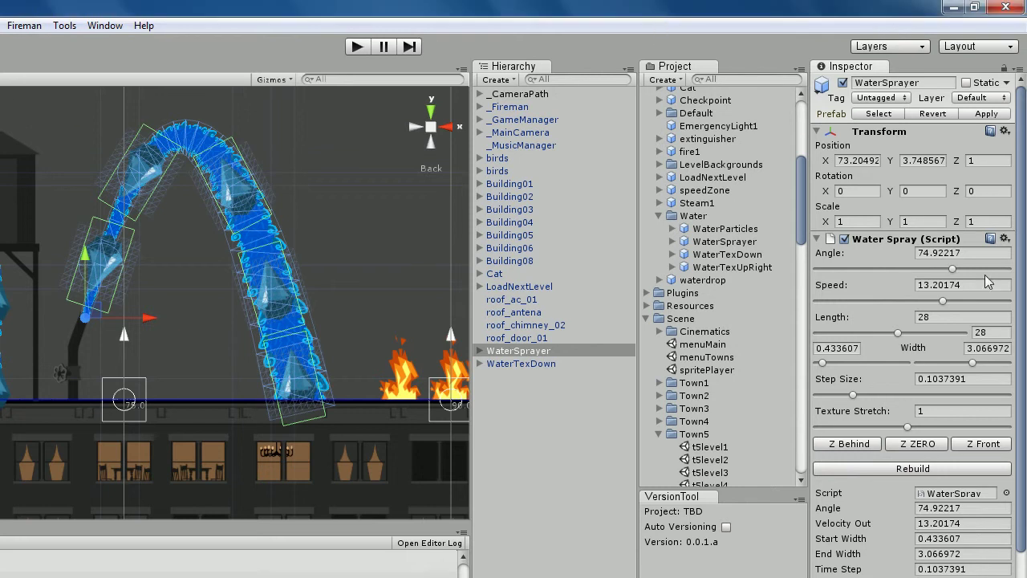
drag(955, 273, 880, 334)
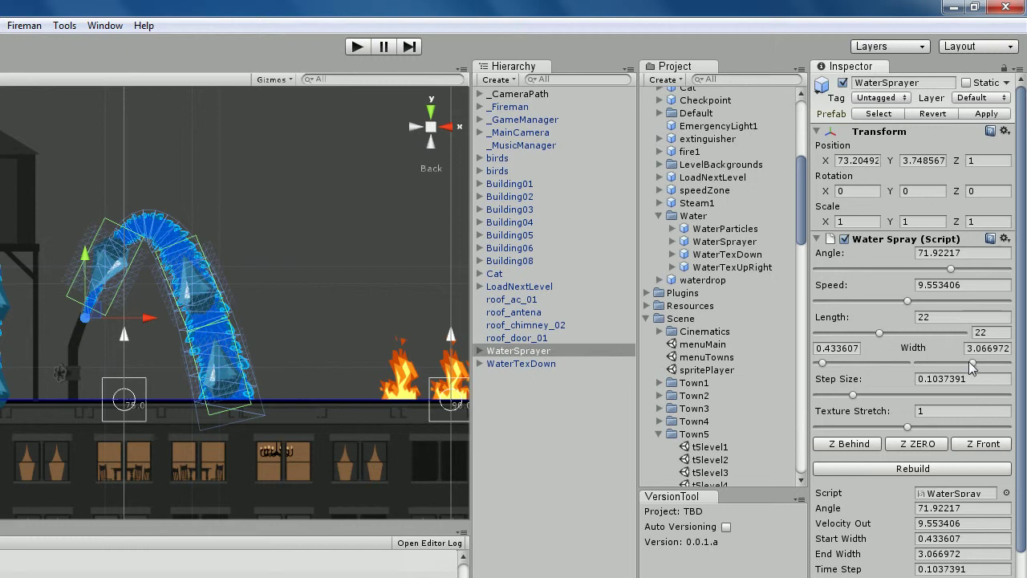
mouse_move(969, 362)
mouse_down()
mouse_move(886, 362)
mouse_move(1002, 361)
mouse_move(977, 361)
mouse_up()
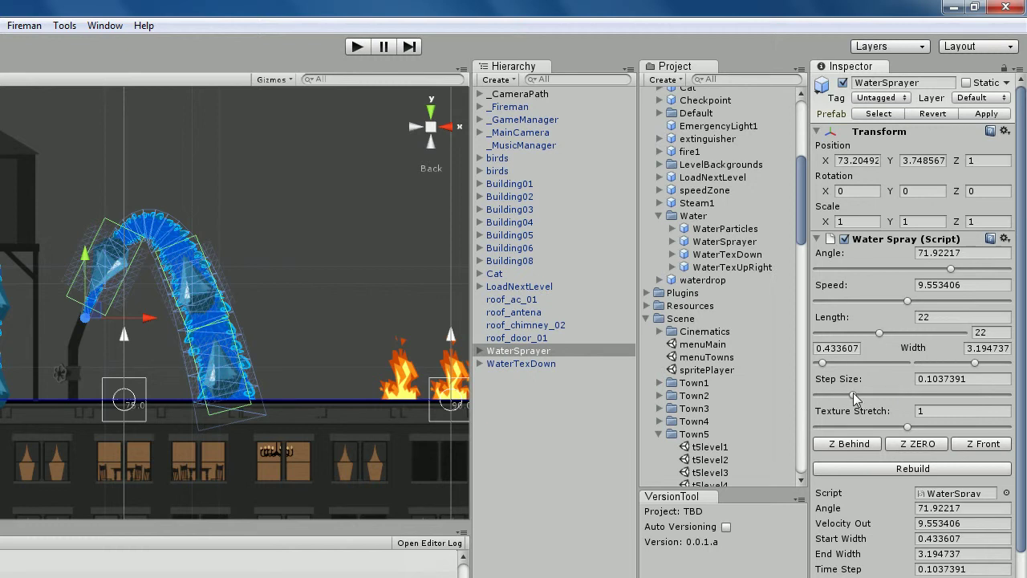
mouse_move(853, 392)
mouse_down()
mouse_move(906, 394)
mouse_move(855, 393)
mouse_up()
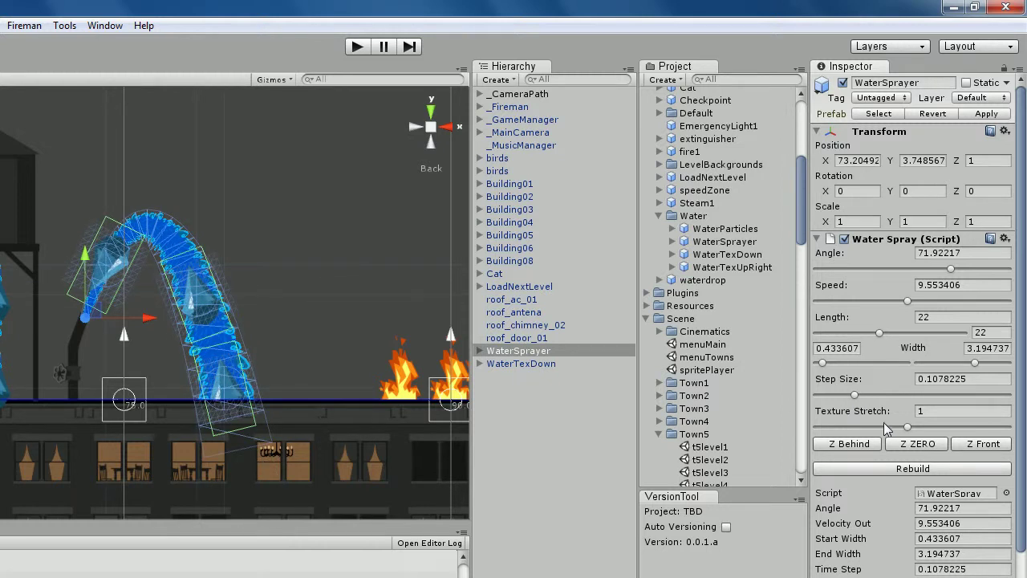
mouse_move(909, 427)
mouse_down()
mouse_move(824, 428)
mouse_move(927, 427)
mouse_move(895, 429)
mouse_up()
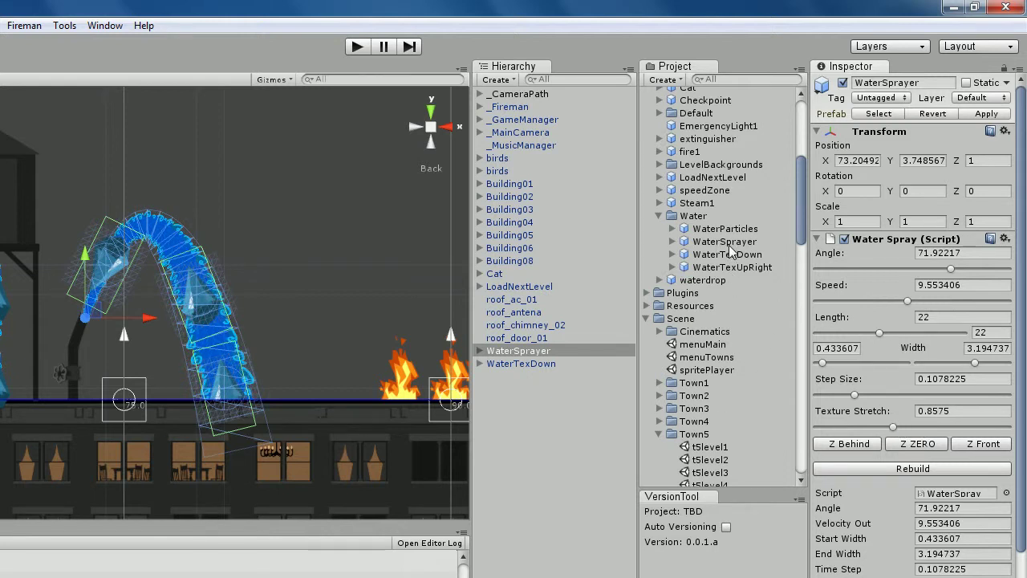
drag(732, 251, 35, 205)
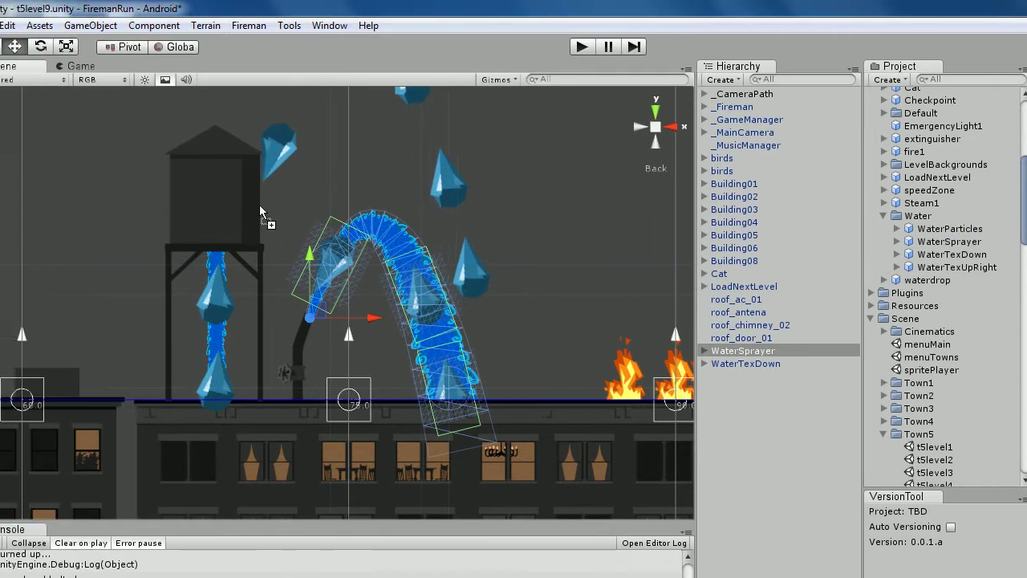
- Add a second WaterSprayer at the water tower top with angle 8.92, speed 4.25, length 14
drag(259, 205, 259, 205)
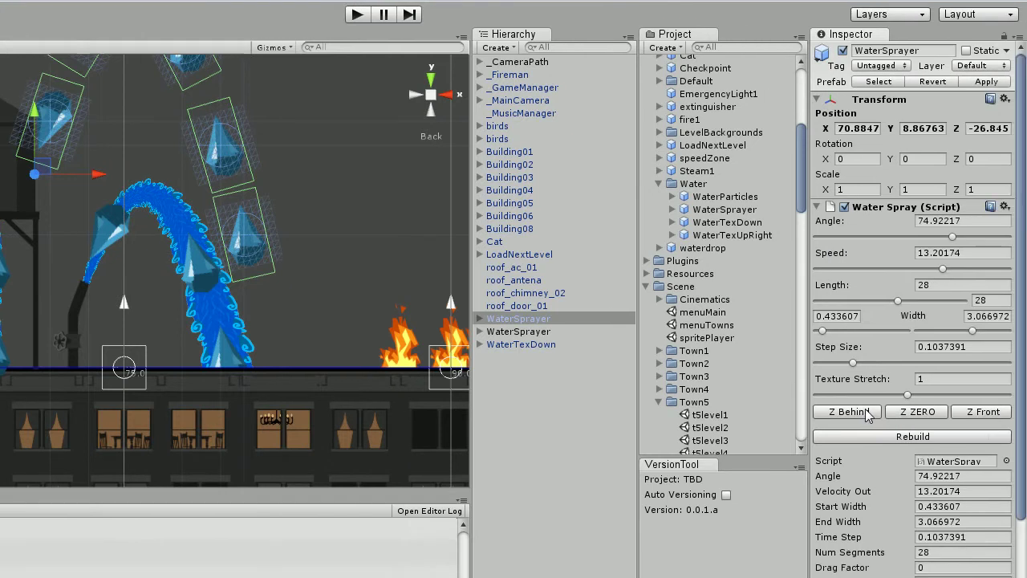
click(877, 434)
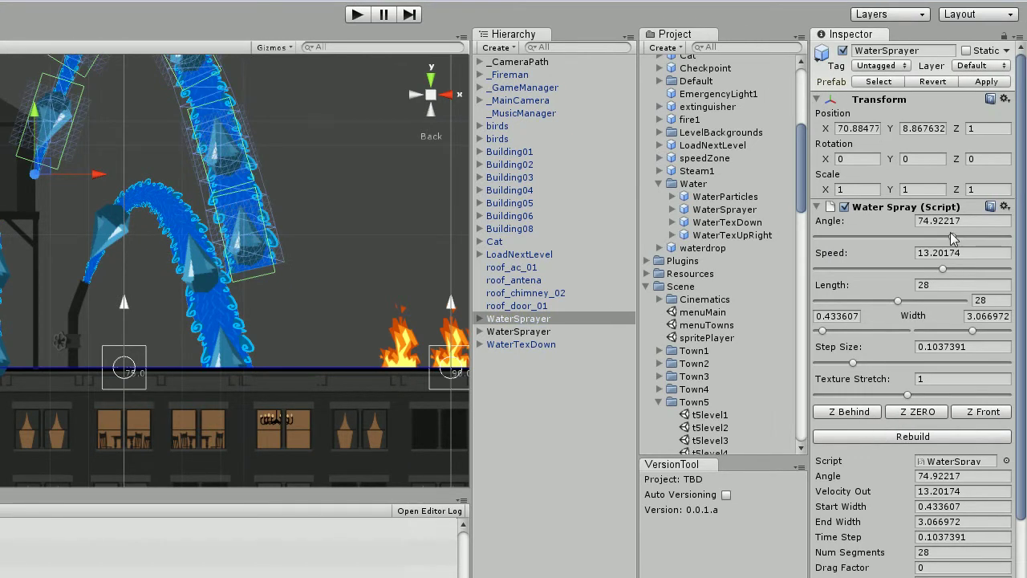
drag(950, 231, 916, 232)
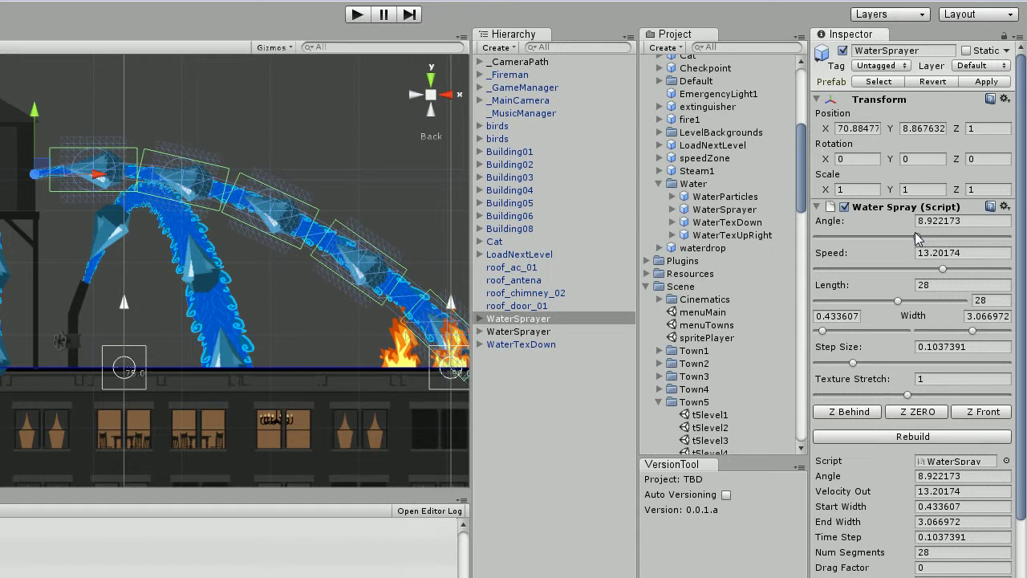
drag(943, 275, 856, 263)
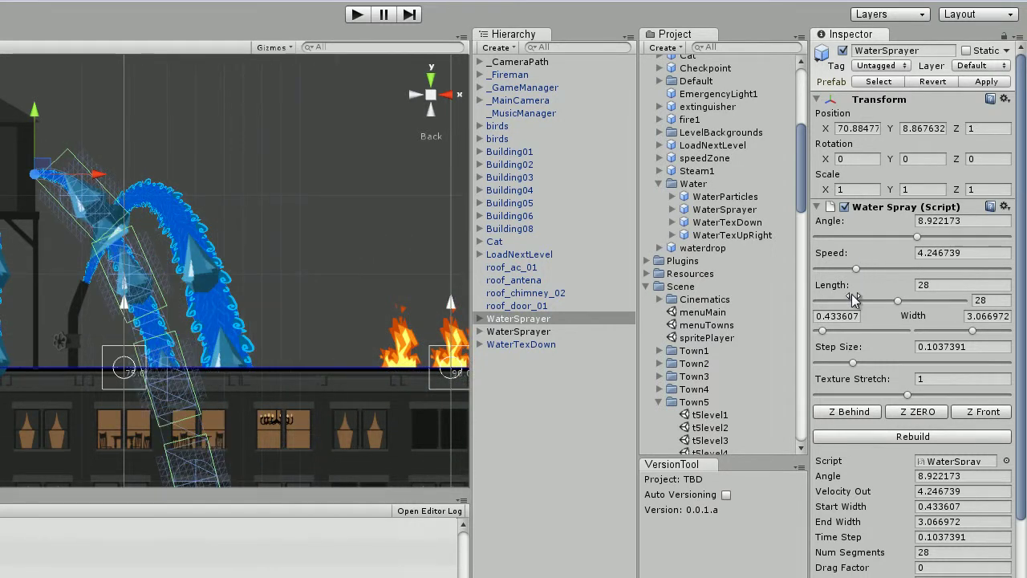
mouse_move(881, 302)
mouse_down()
mouse_move(852, 302)
mouse_move(860, 303)
mouse_up()
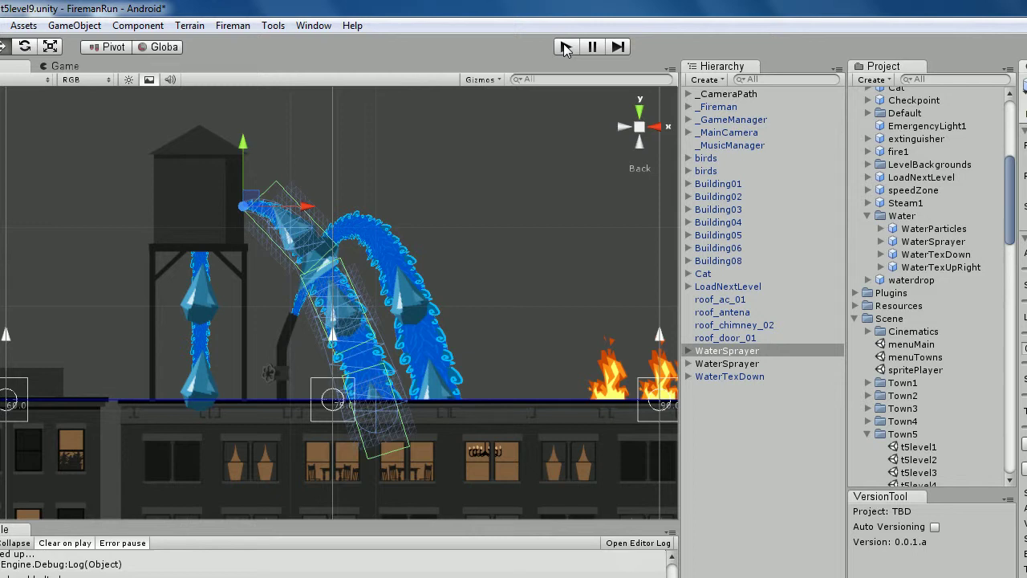
- Enter Play mode to test t5level9 with the new water sprays
click(565, 47)
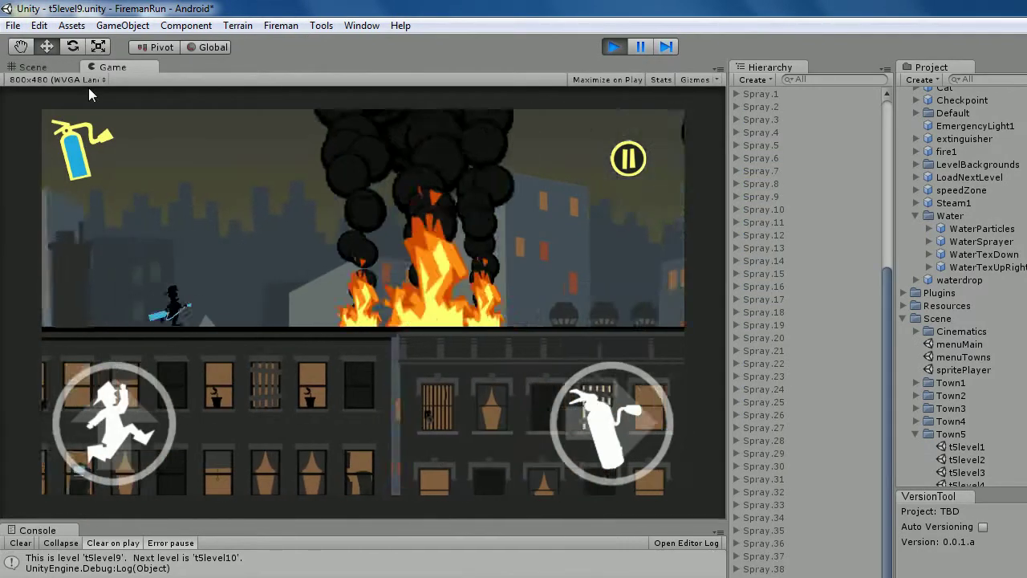